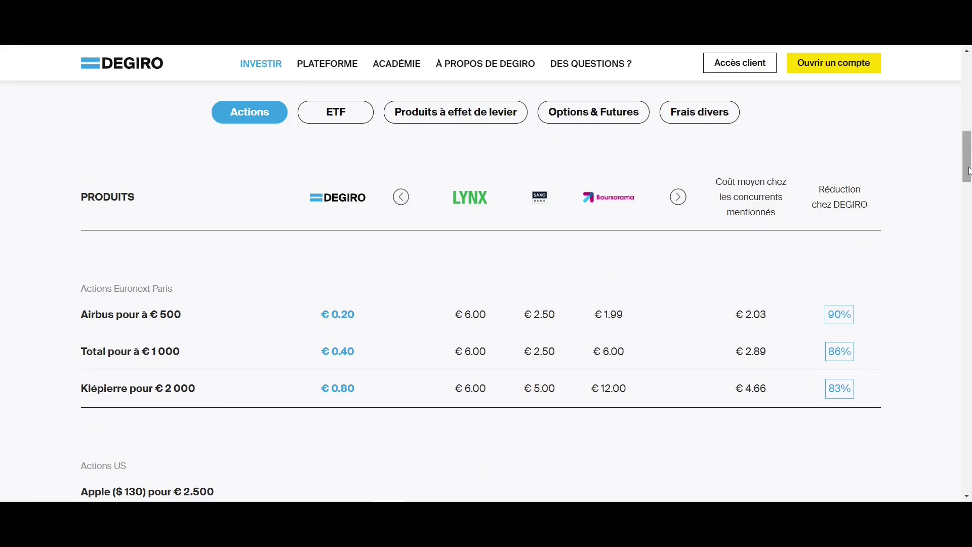
left_click_drag(968, 171, 967, 91)
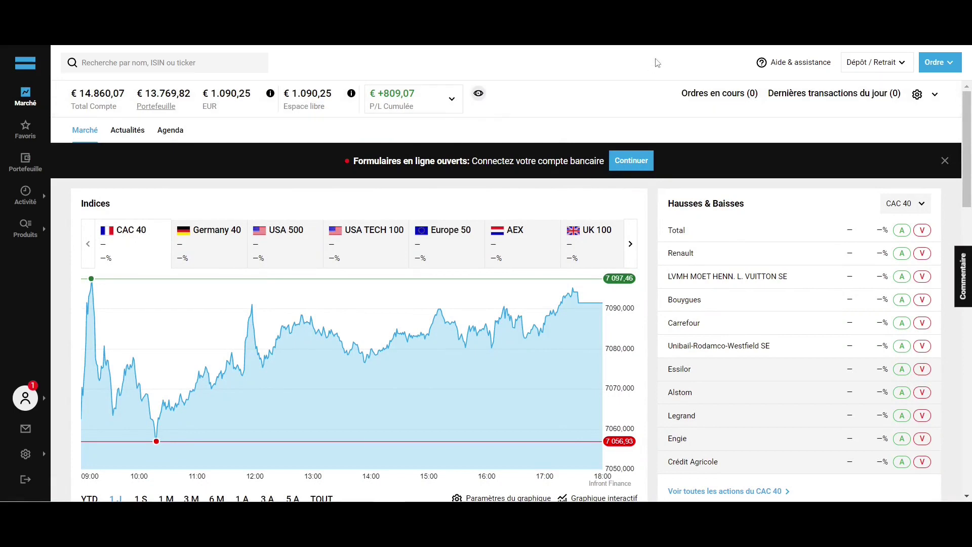
Step: Show the deposit and withdrawal options of the trading account, and close them again
left_click(818, 69)
left_click(867, 68)
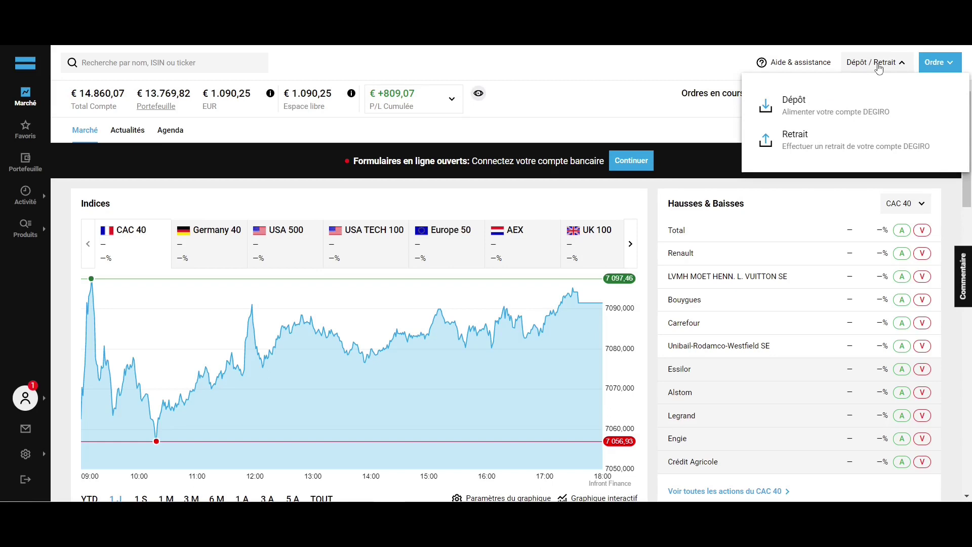
left_click(878, 67)
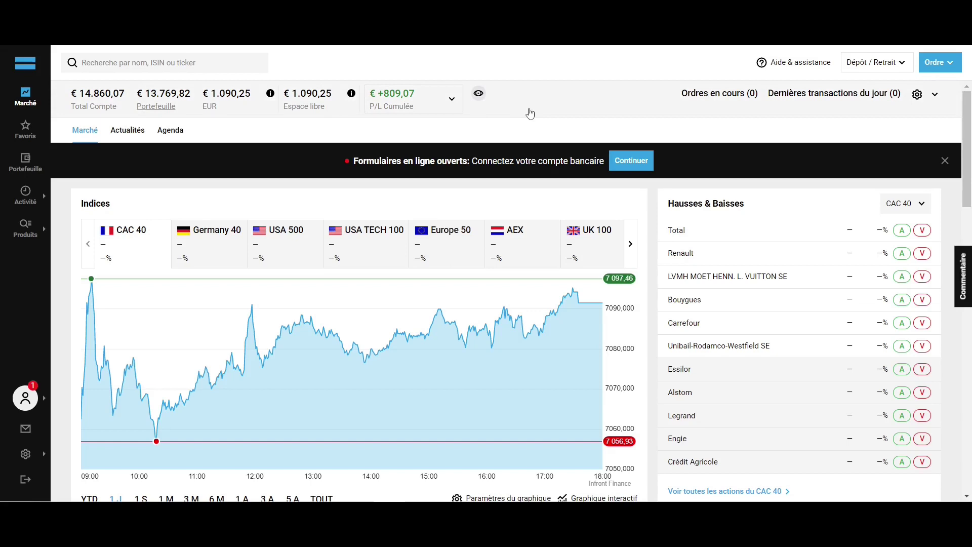
Step: Browse the market page's latest news, financial agenda and currency sections
scroll(649, 205, "down", 5)
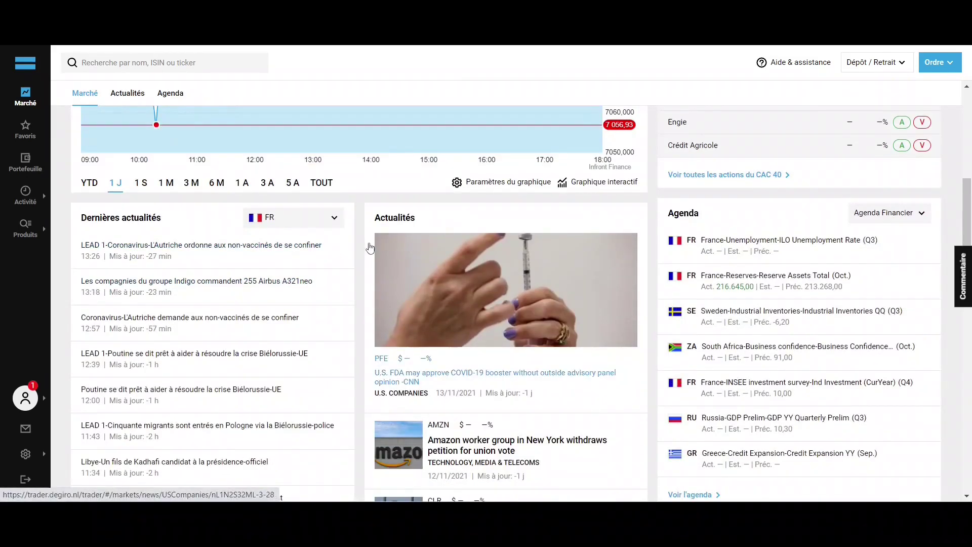
scroll(367, 243, "down", 5)
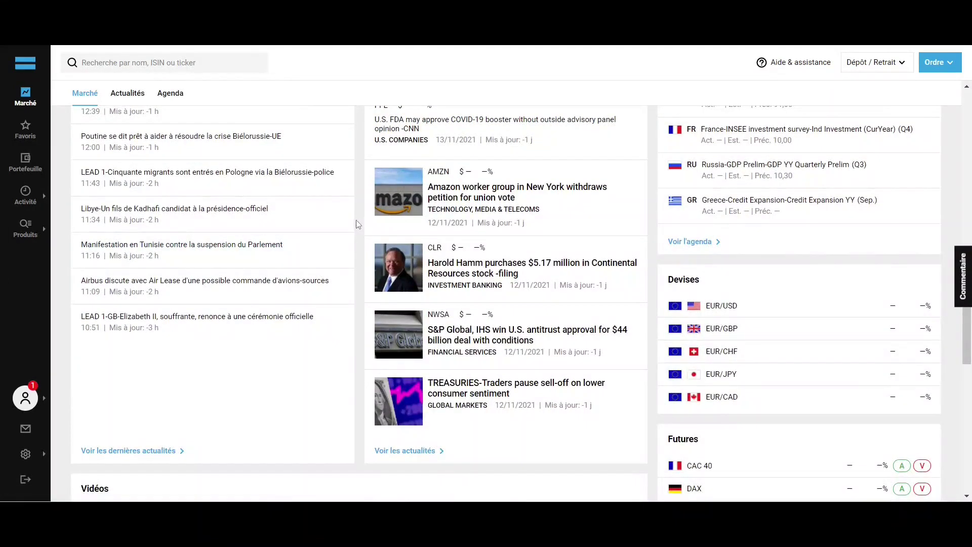
Step: Open the favourites list and look through all the saved shares
left_click(25, 129)
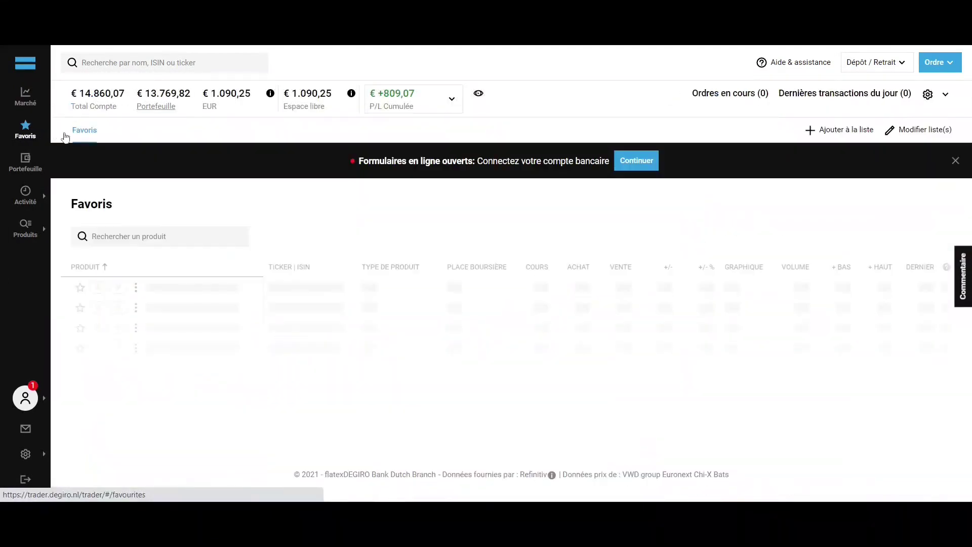
scroll(280, 198, "down", 3)
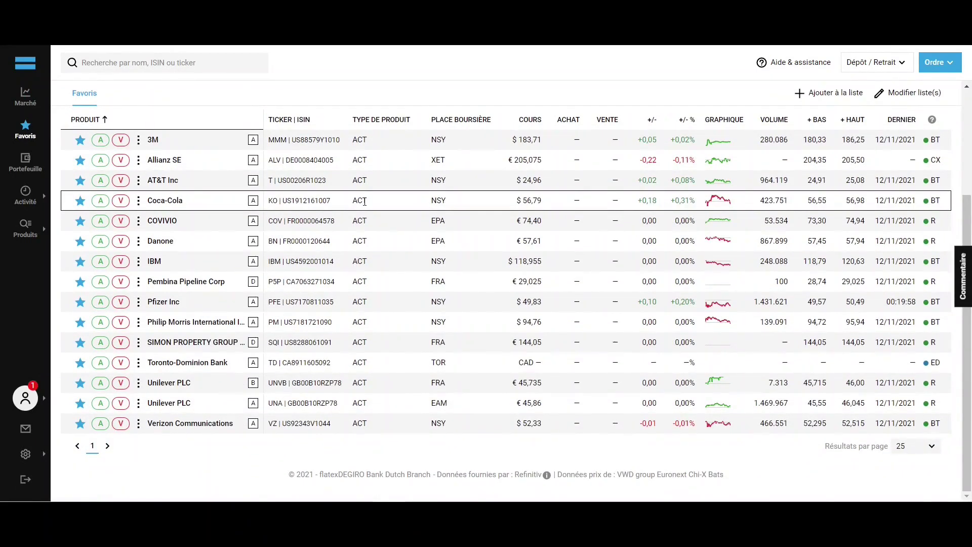
scroll(202, 192, "up", 3)
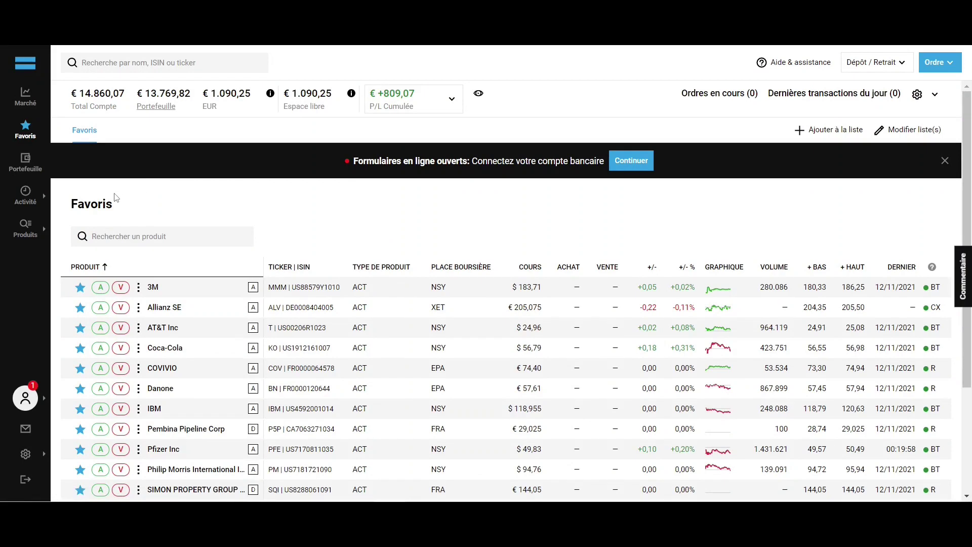
Step: List all French shares from the product catalogue
left_click(23, 234)
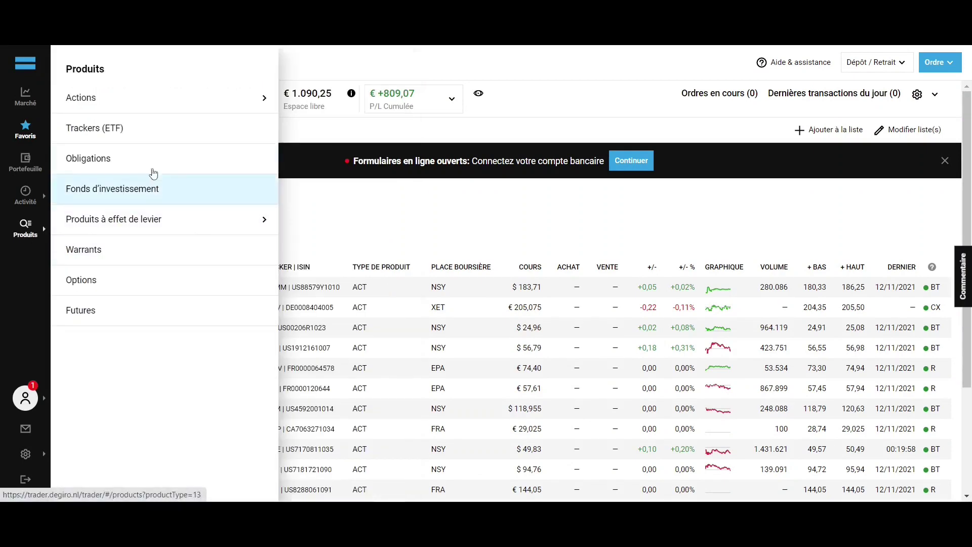
mouse_move(177, 99)
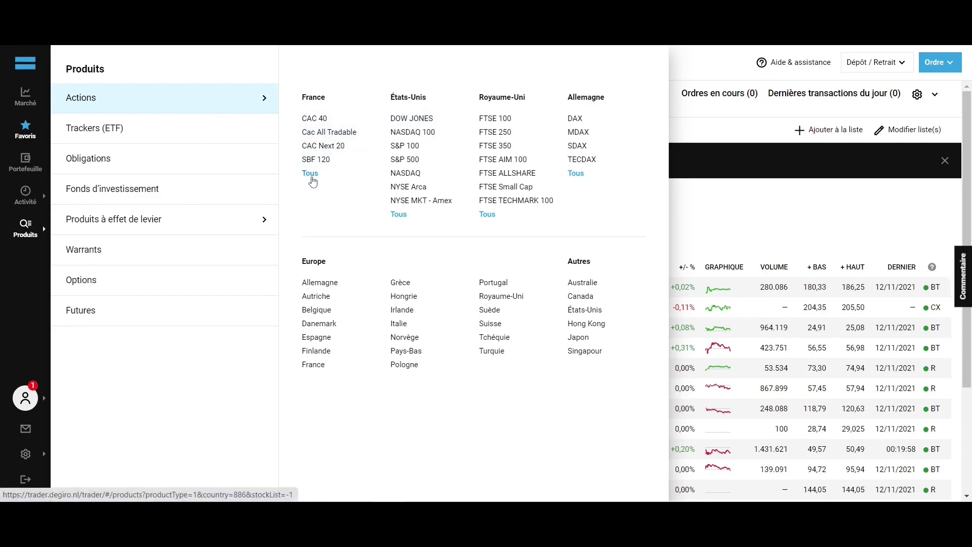
left_click(311, 173)
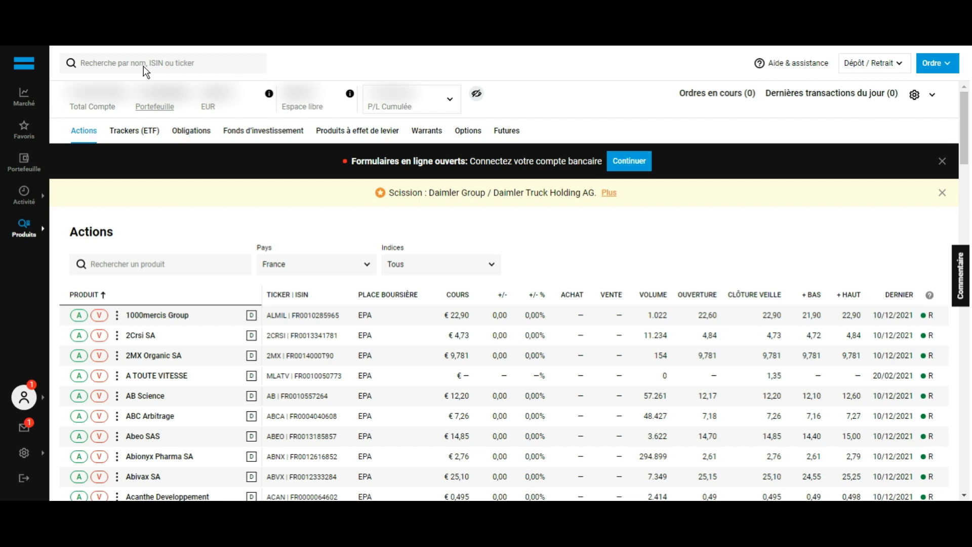
Step: Search the products for Theradiag SA and open the share's detail page
left_click(180, 70)
type("The")
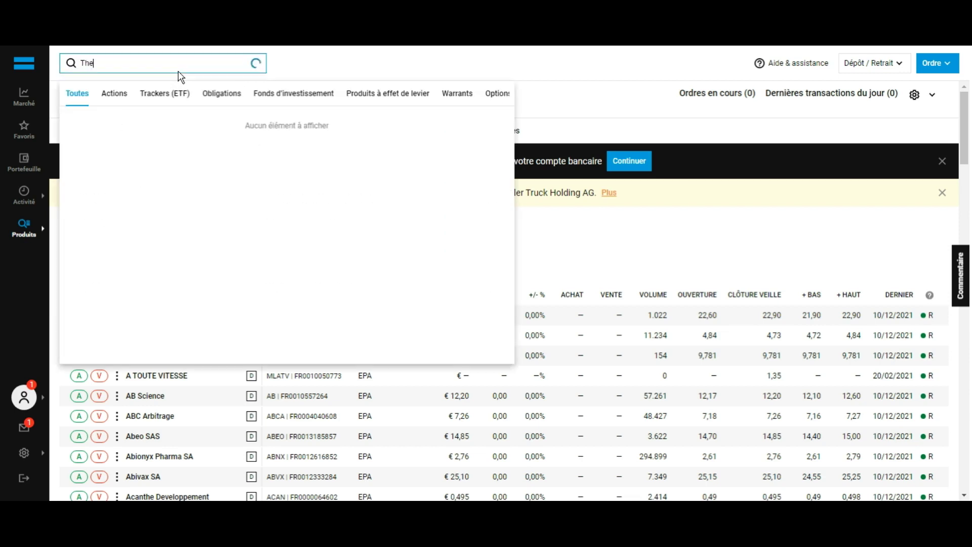
type("radiag SA")
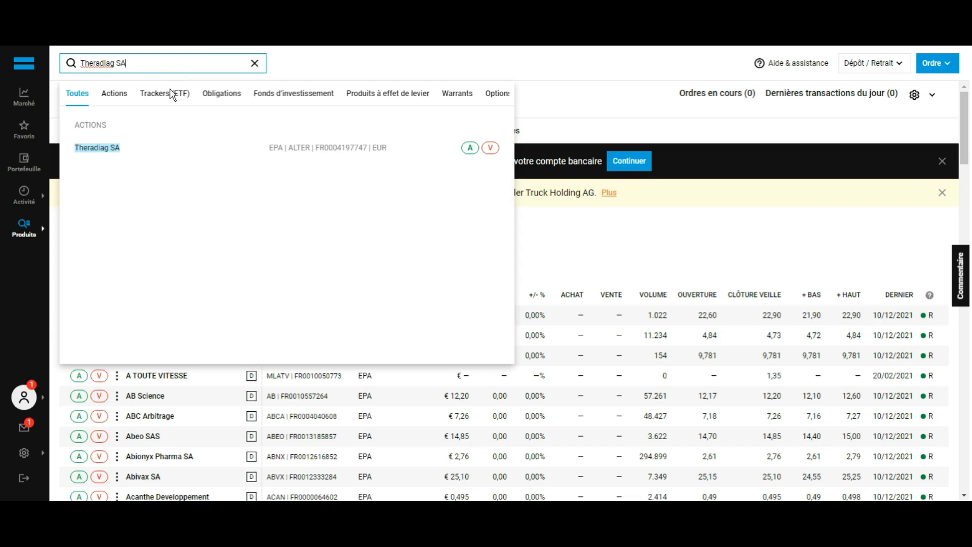
left_click(152, 157)
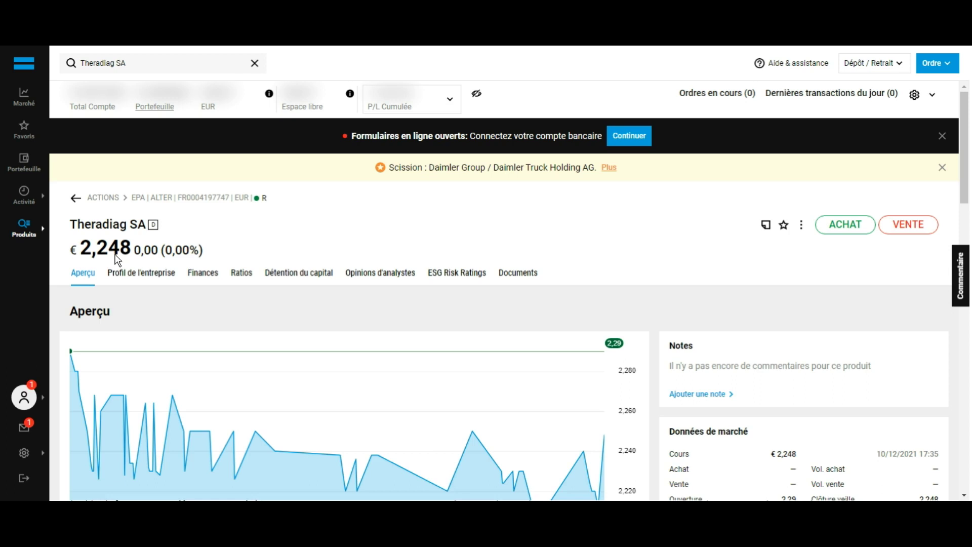
Step: Review Theradiag SA's price chart, news and financial statements, and return to its overview
scroll(118, 260, "down", 6)
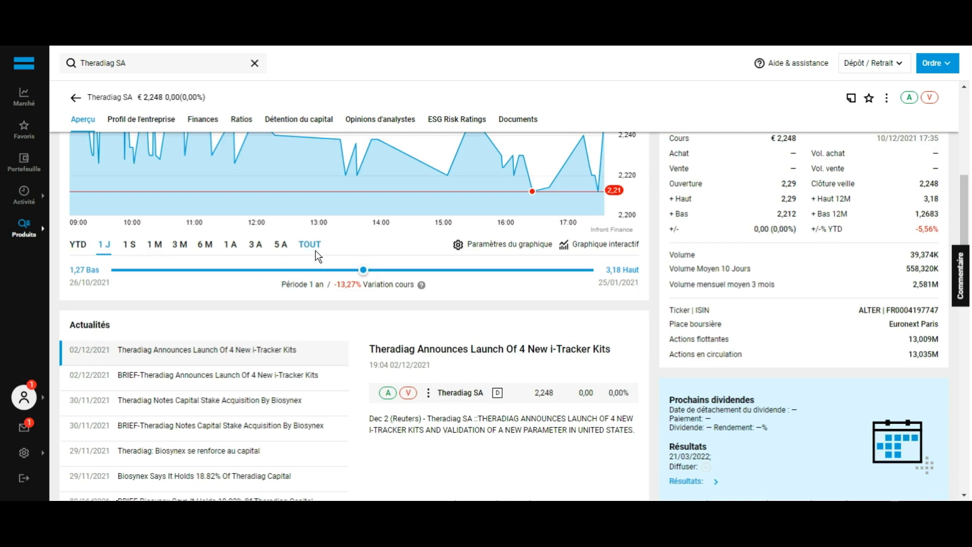
scroll(287, 223, "up", 5)
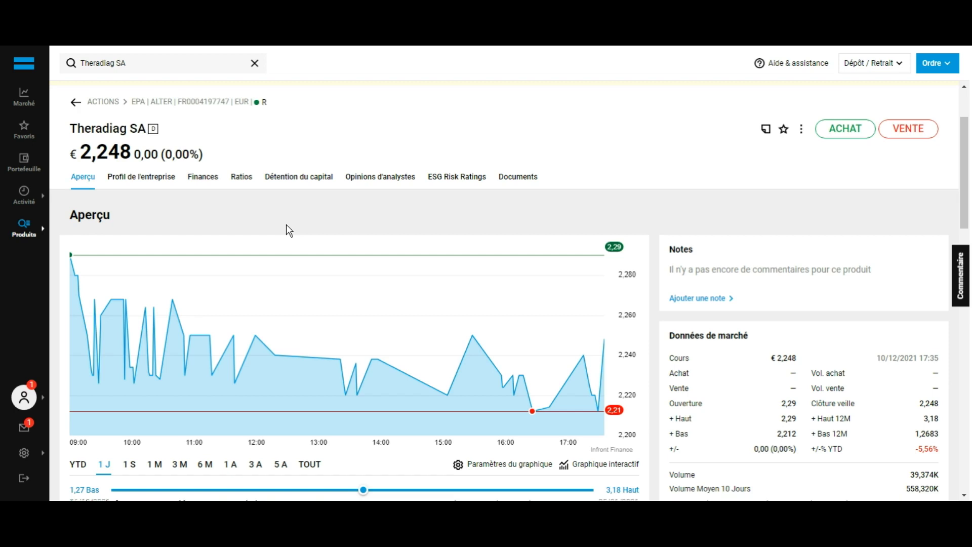
left_click(211, 180)
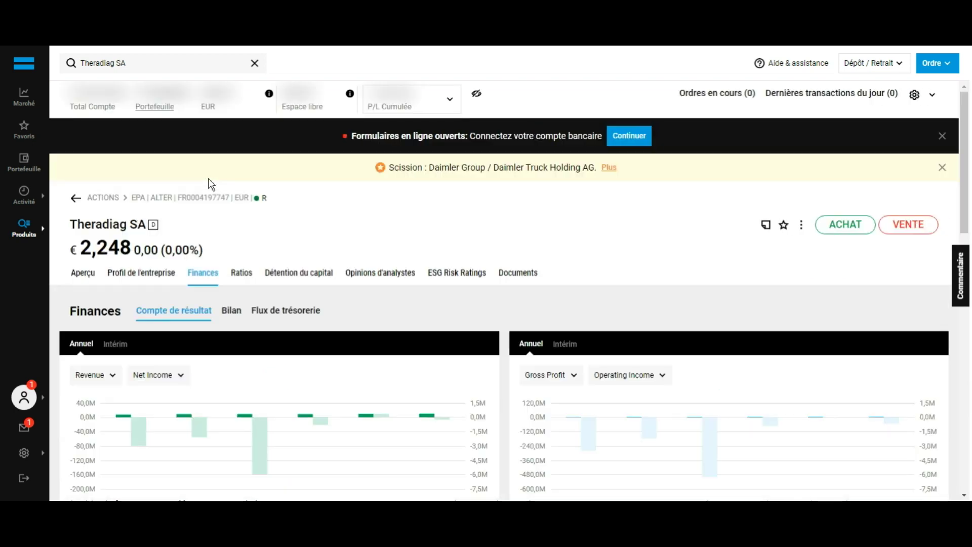
left_click(83, 274)
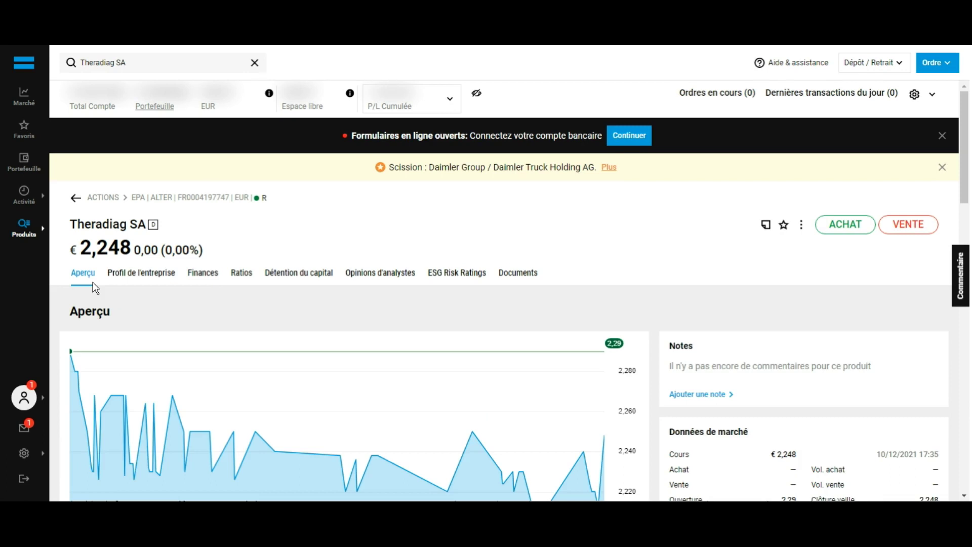
Step: Draft a market buy order for 1 Theradiag SA share, and close the order form without submitting it
left_click(845, 225)
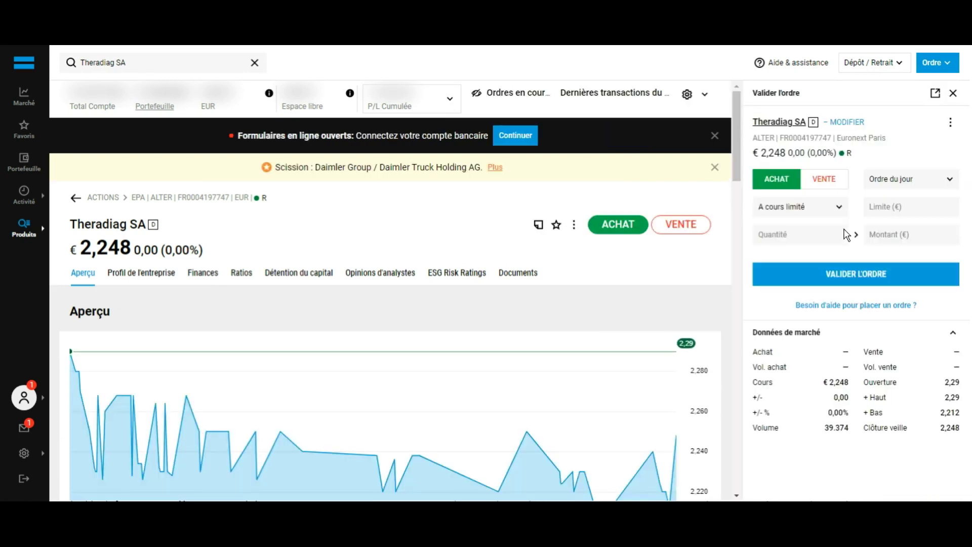
left_click(802, 211)
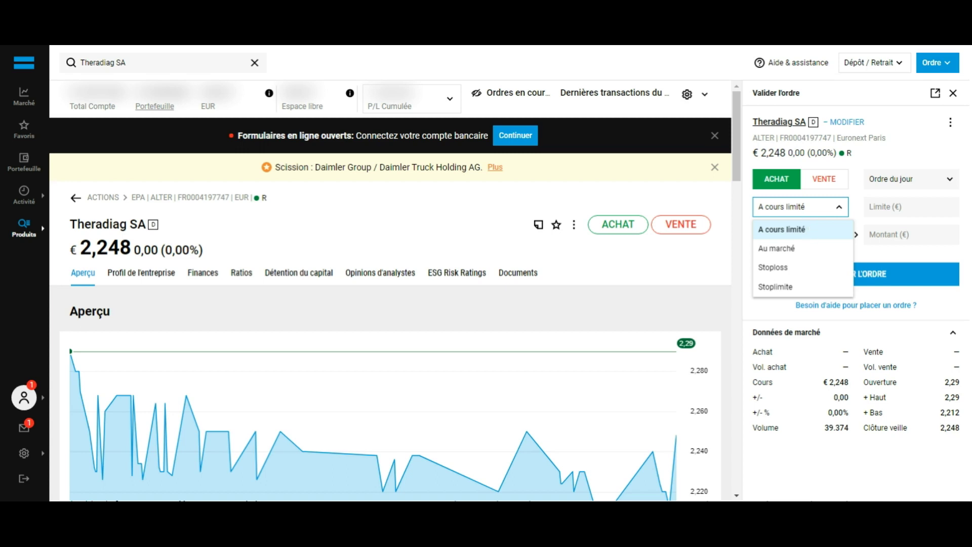
left_click(826, 257)
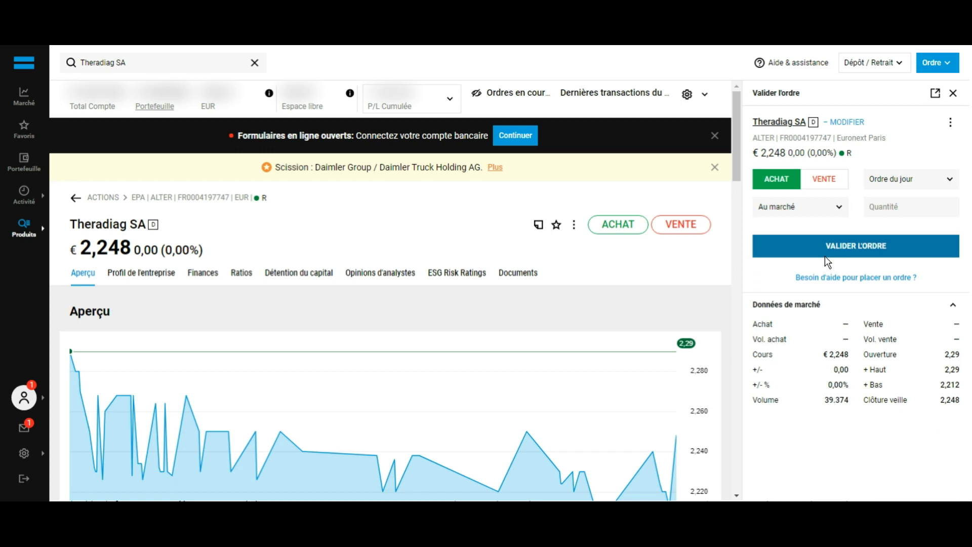
left_click(917, 214)
type("1")
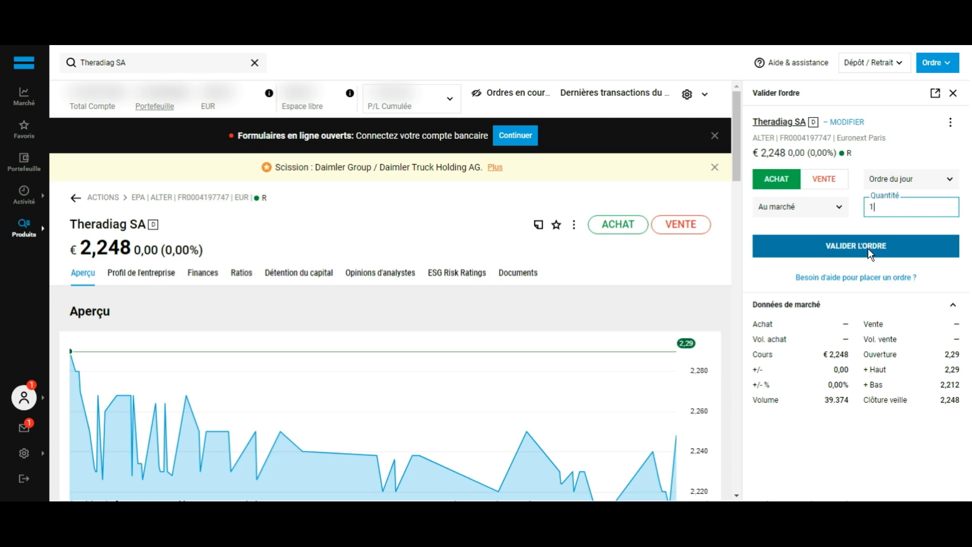
left_click(952, 93)
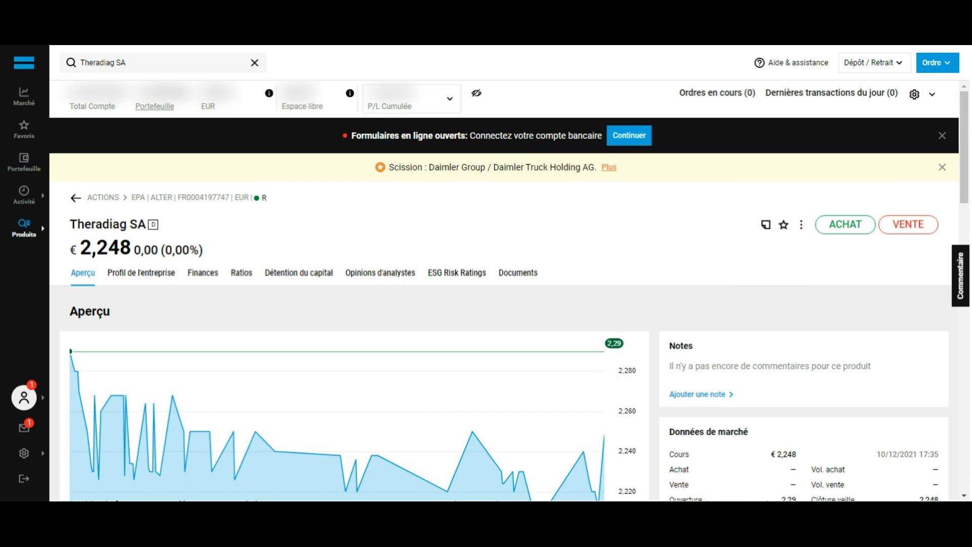
Step: Open the portfolio and review its open share positions, FM compensation and upcoming dividends
left_click(31, 177)
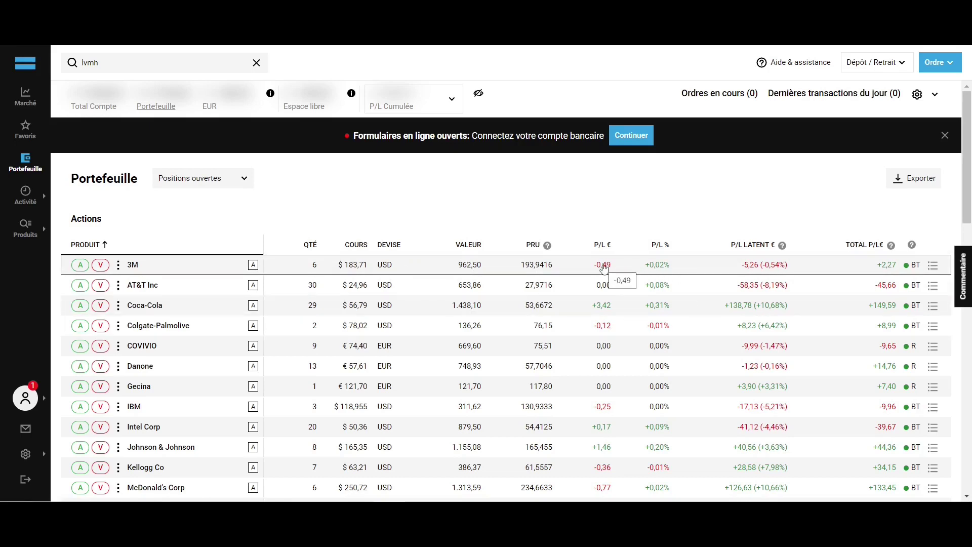
scroll(658, 249, "down", 10)
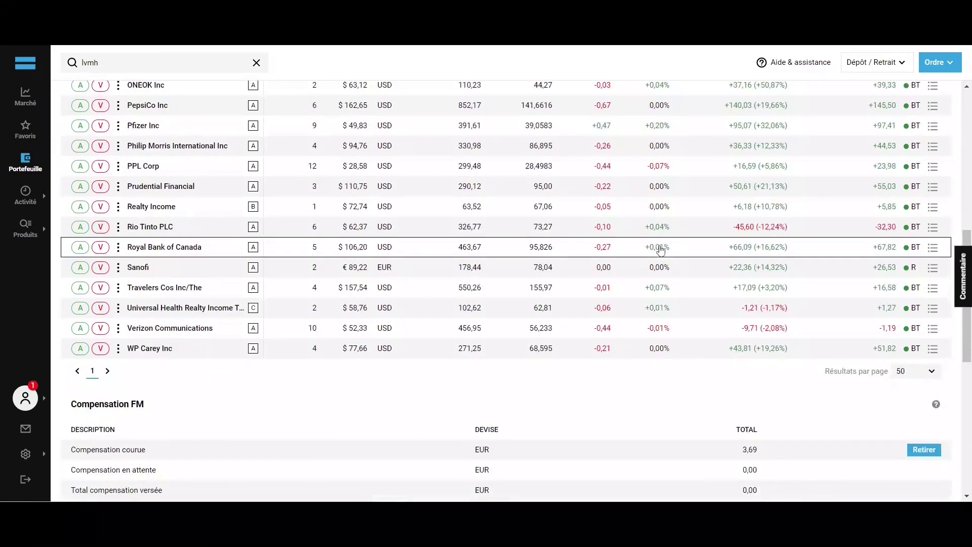
scroll(660, 249, "down", 8)
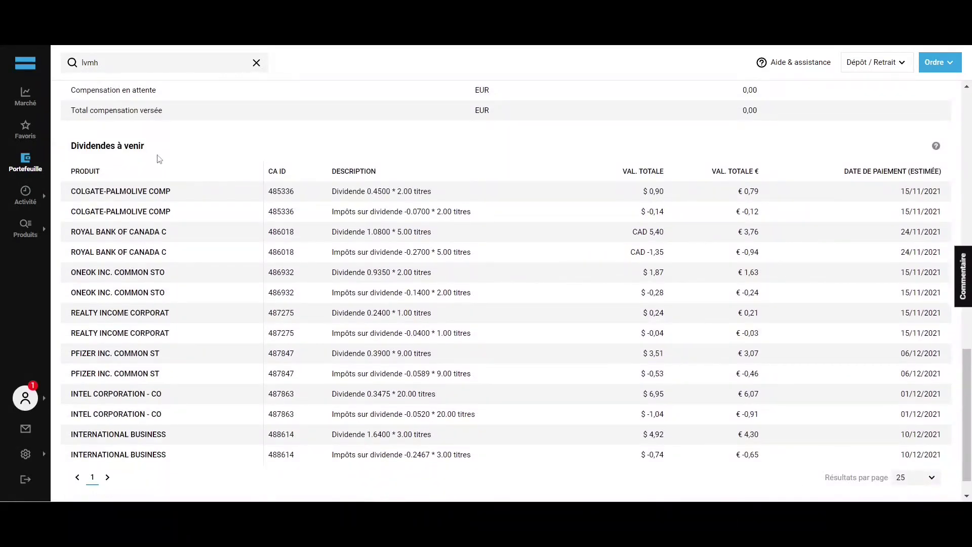
key("Home")
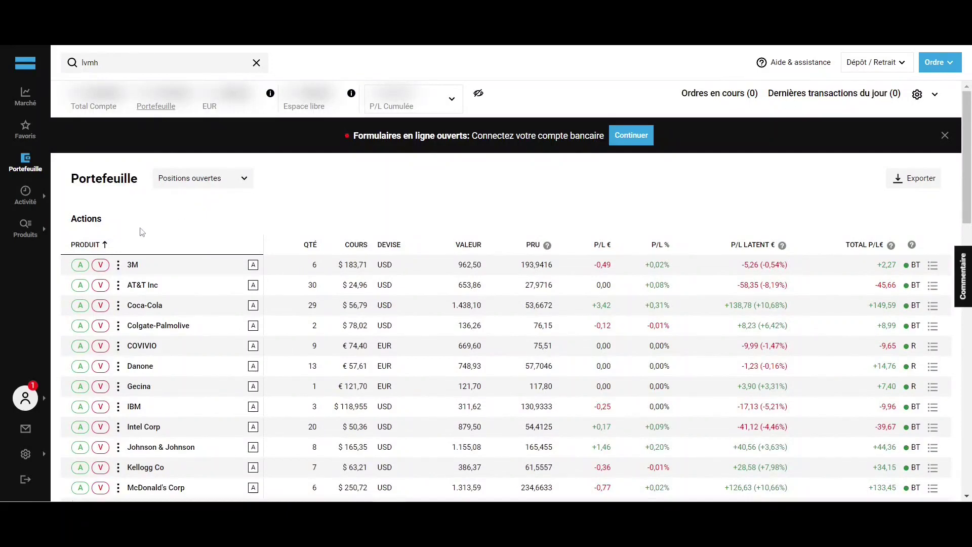
Step: Prepare a sell order for the 3M position as an "Au marché" day order with quantity 1
left_click(101, 265)
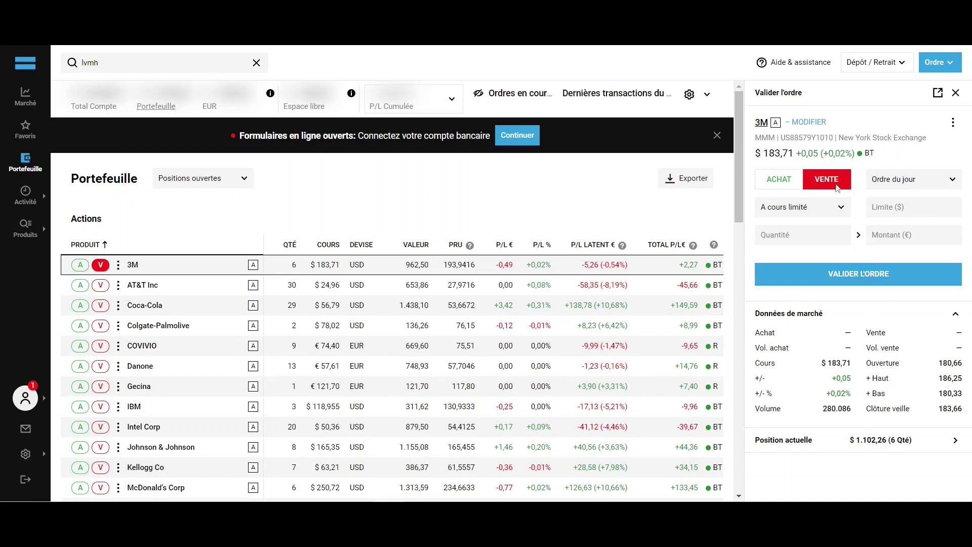
left_click(828, 211)
left_click(816, 247)
left_click(816, 251)
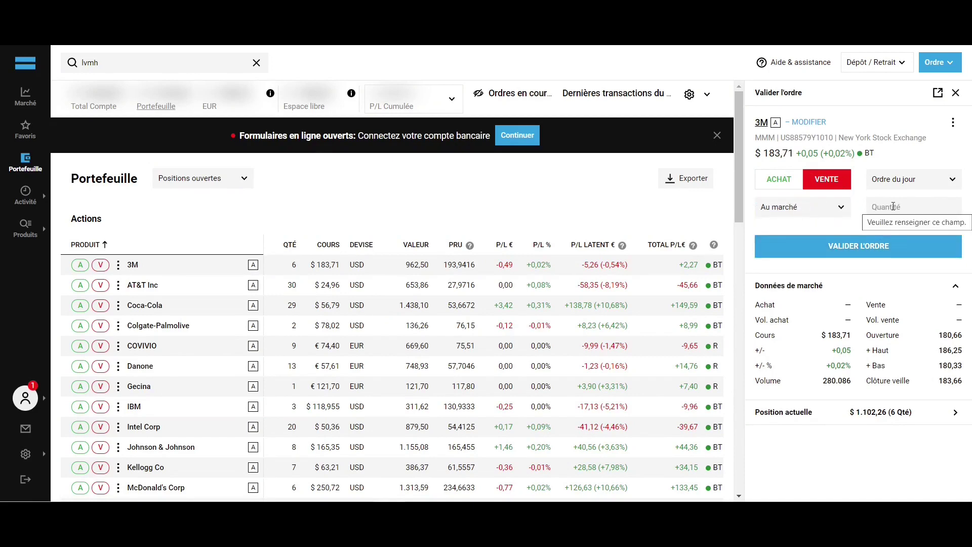
left_click(893, 206)
type("1")
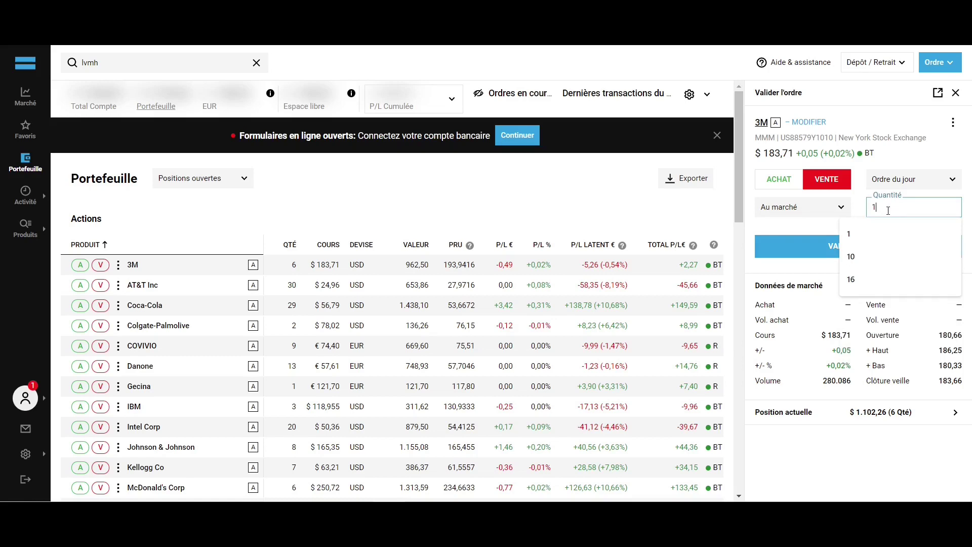
left_click(861, 201)
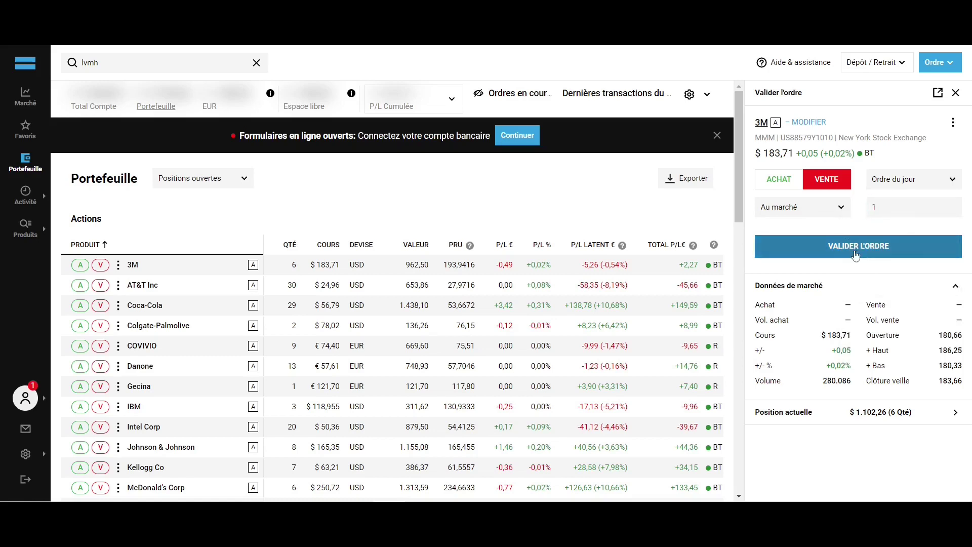